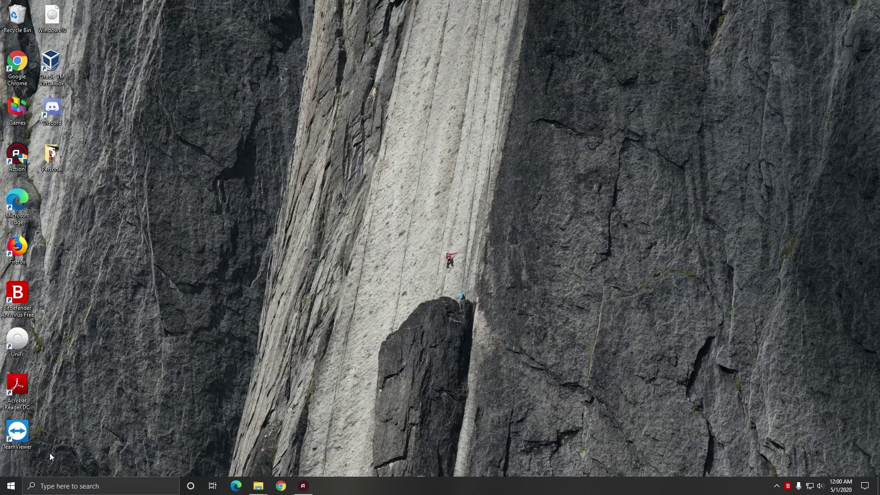
# Open Control Panel, switch it to the large icons view and open Programs and Features
pyautogui.click(10, 489)
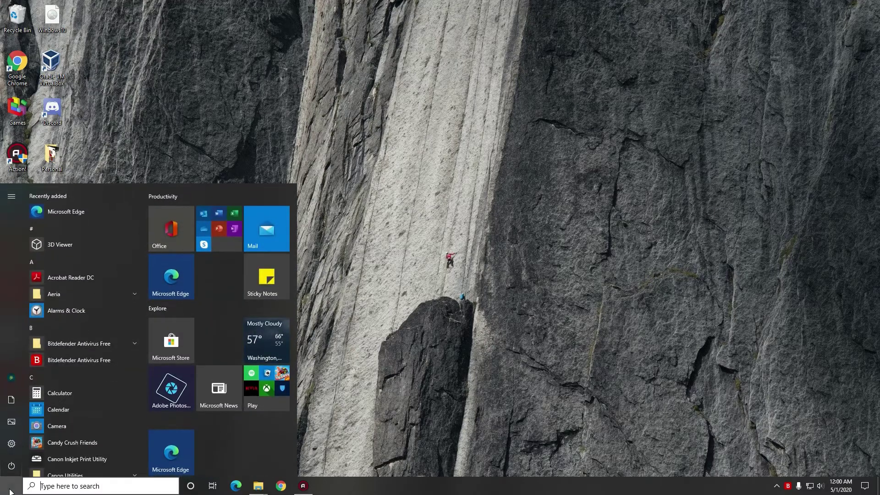
pyautogui.write('control')
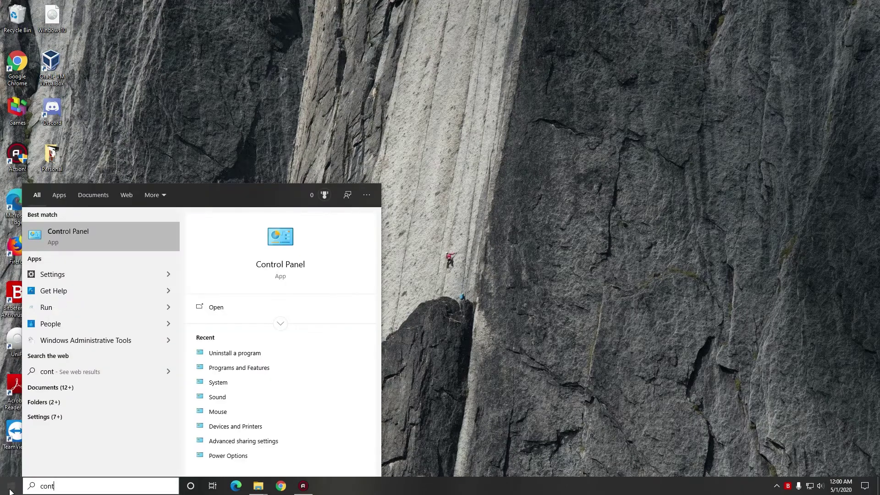
pyautogui.press('Return')
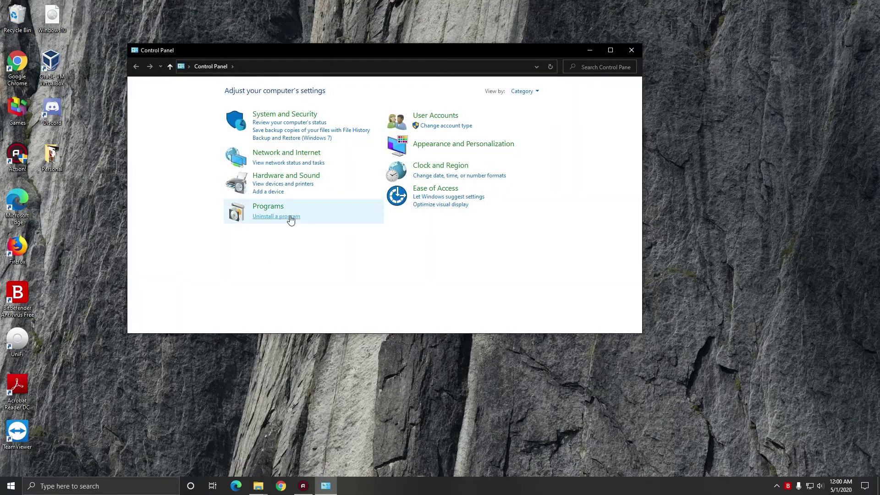
pyautogui.click(536, 93)
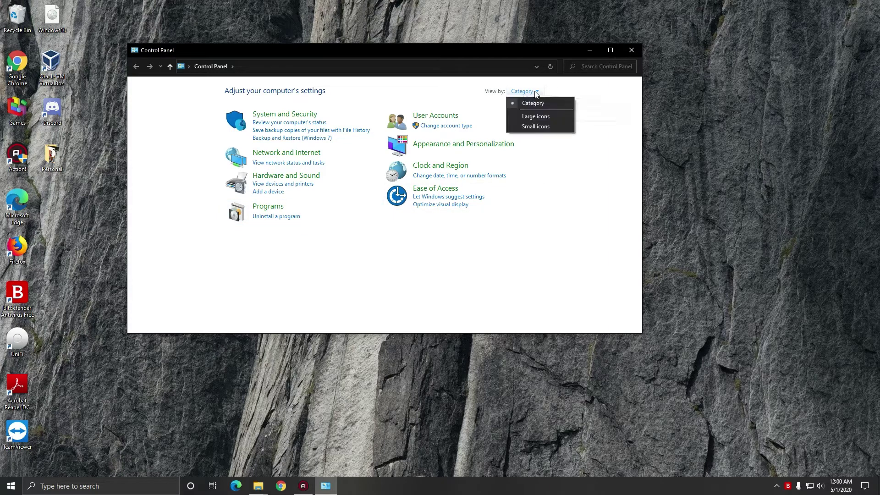
pyautogui.click(534, 116)
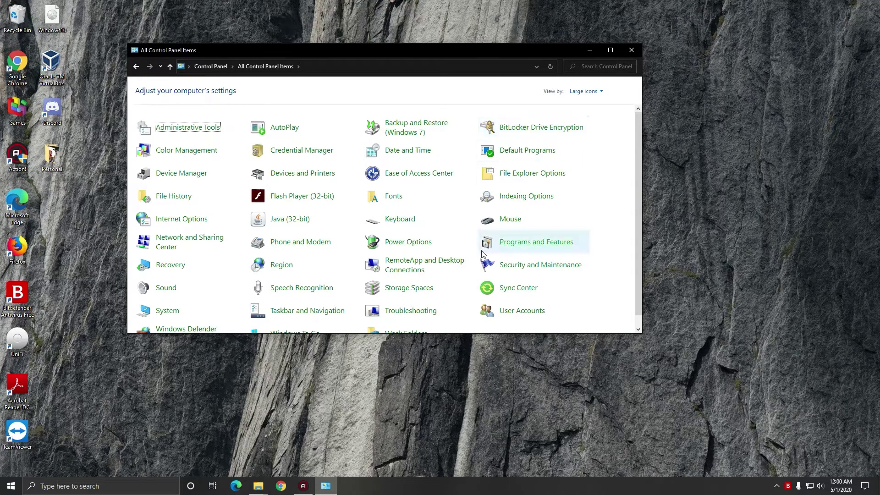
pyautogui.scroll(-1, 559, 284)
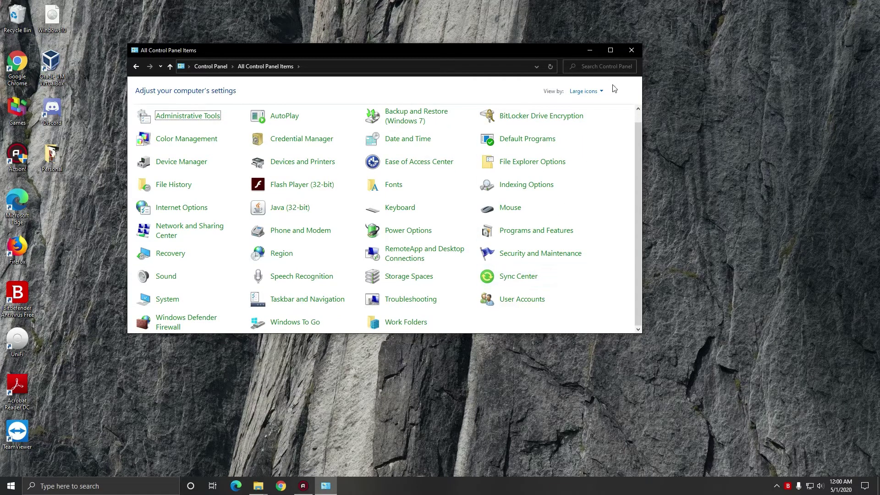
pyautogui.click(531, 231)
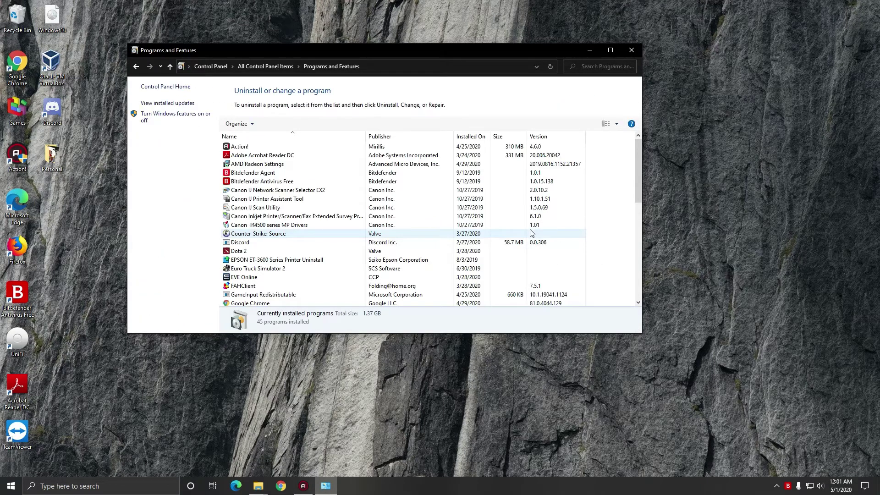
# Uninstall the Canon Inkjet Printer/Scanner/Fax Extended Survey Program and all of its components
pyautogui.click(292, 218)
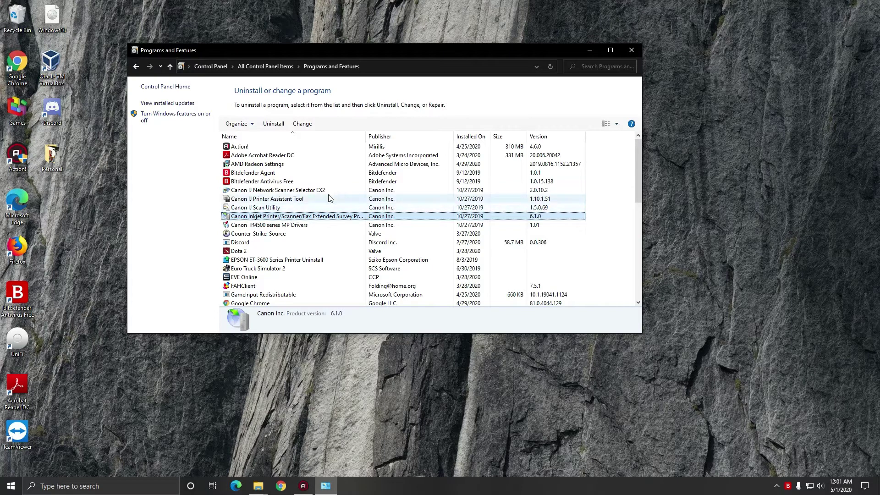
pyautogui.click(273, 123)
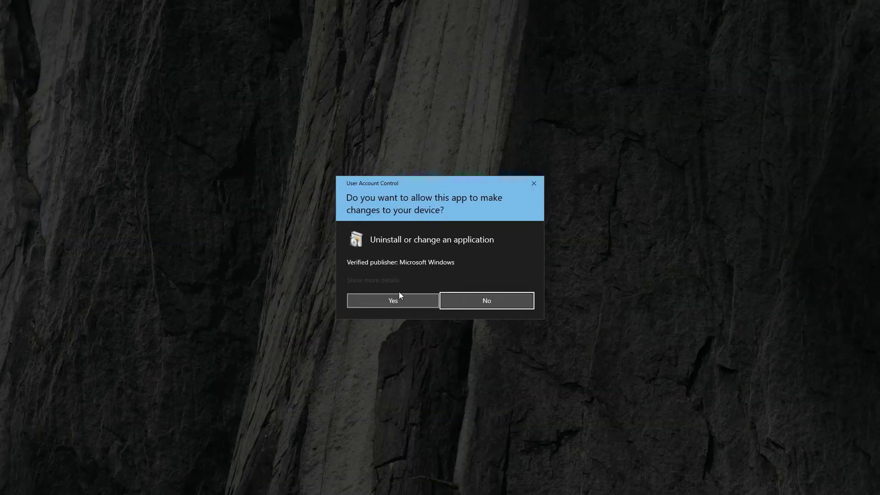
pyautogui.click(395, 302)
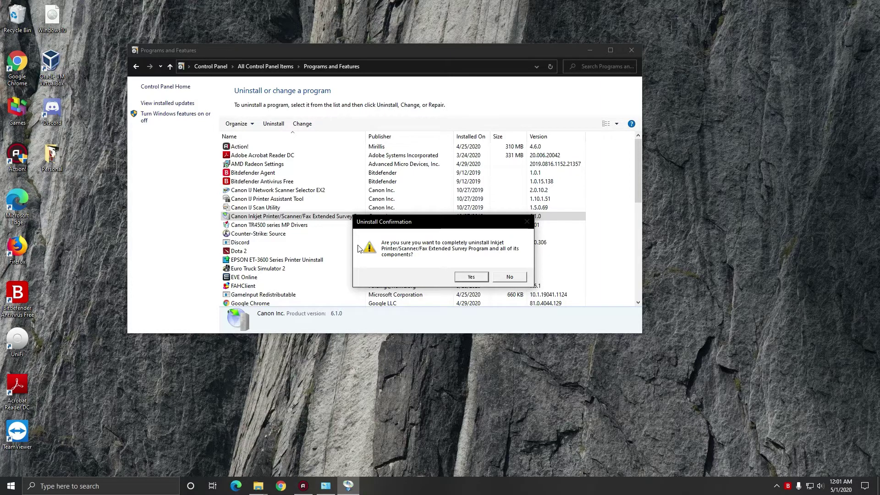
pyautogui.click(481, 276)
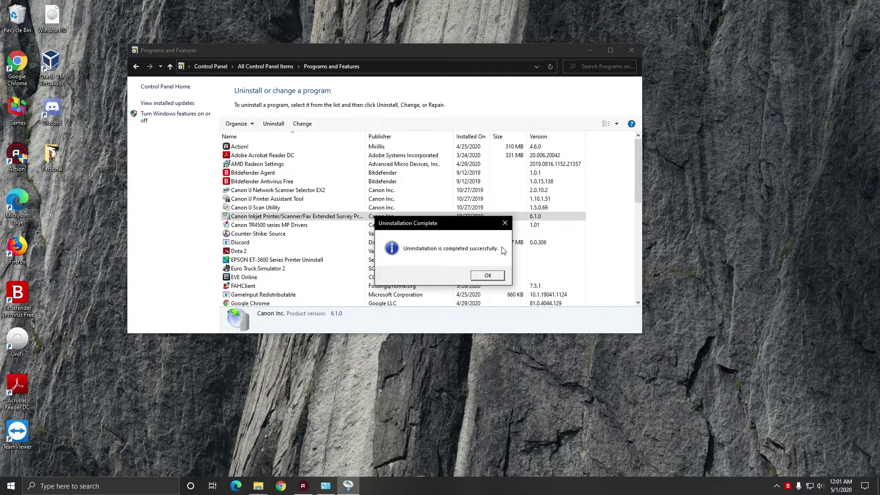
pyautogui.click(488, 275)
pyautogui.scroll(-12, 495, 280)
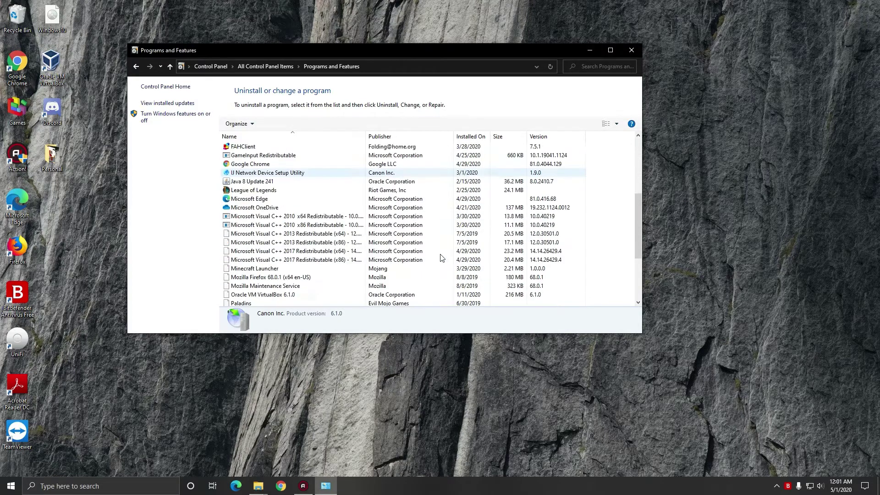
pyautogui.scroll(3, 366, 240)
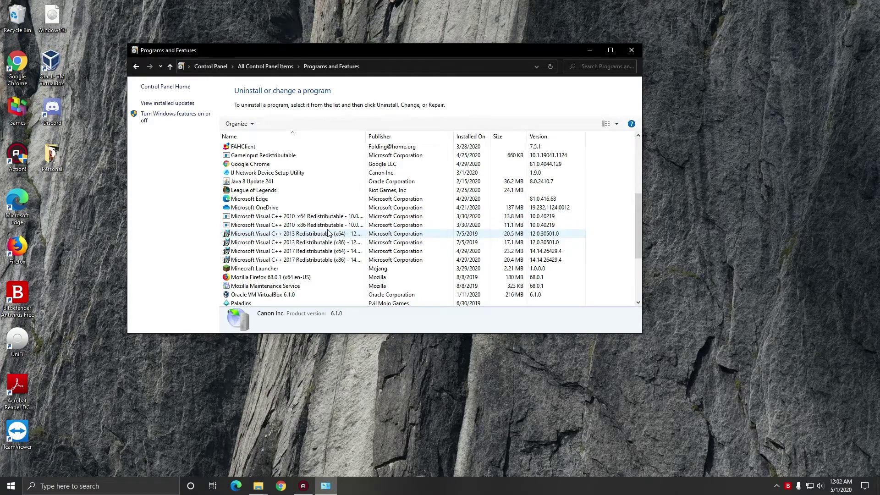
pyautogui.click(11, 486)
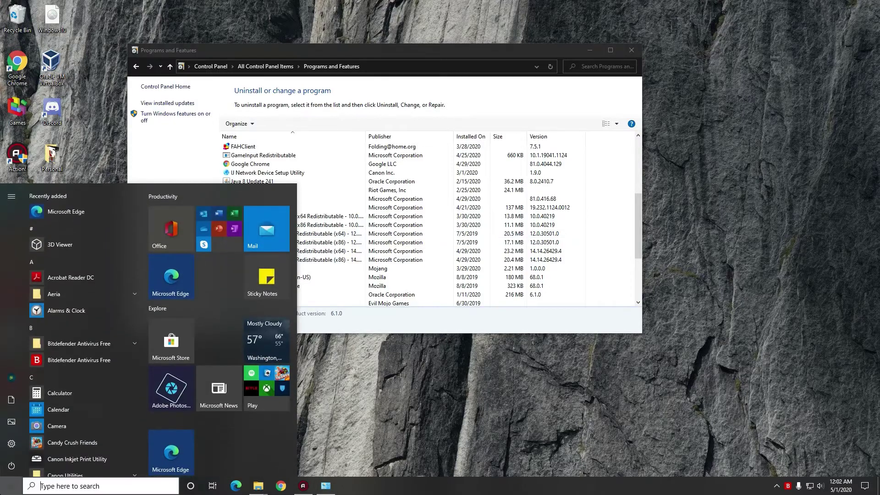
pyautogui.write('o')
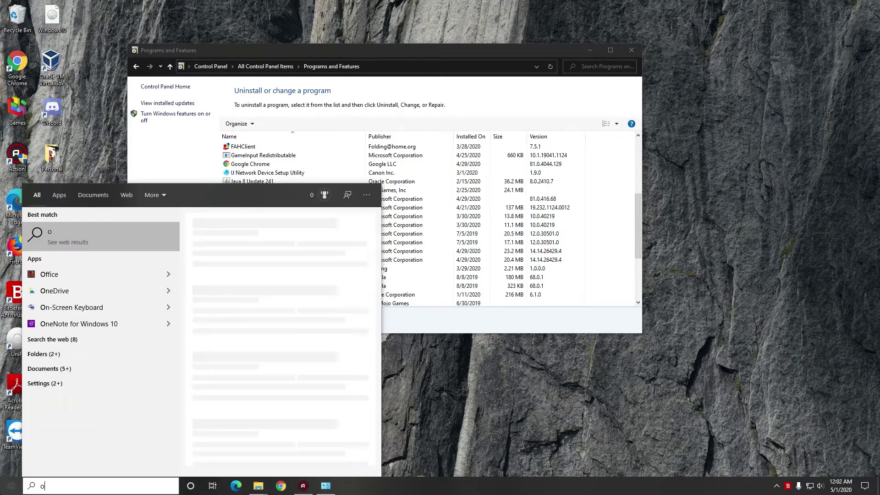
pyautogui.press('BackSpace')
pyautogui.write('wor')
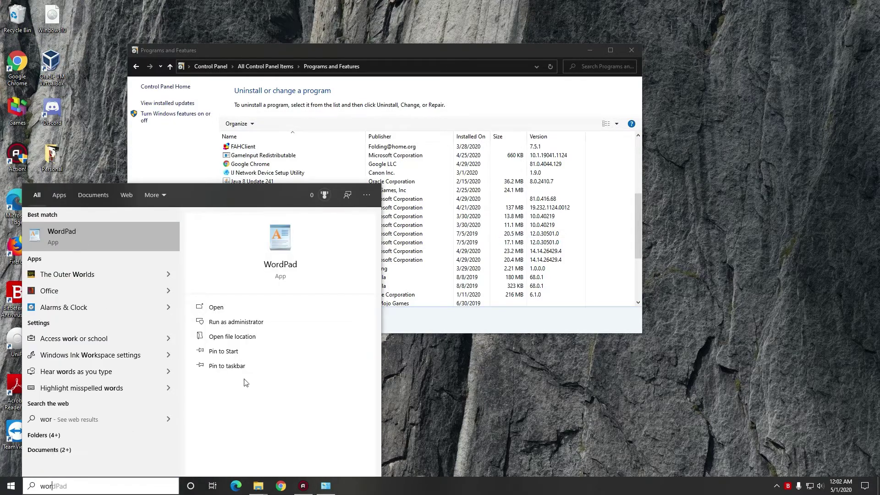
pyautogui.click(467, 46)
pyautogui.scroll(-4, 312, 228)
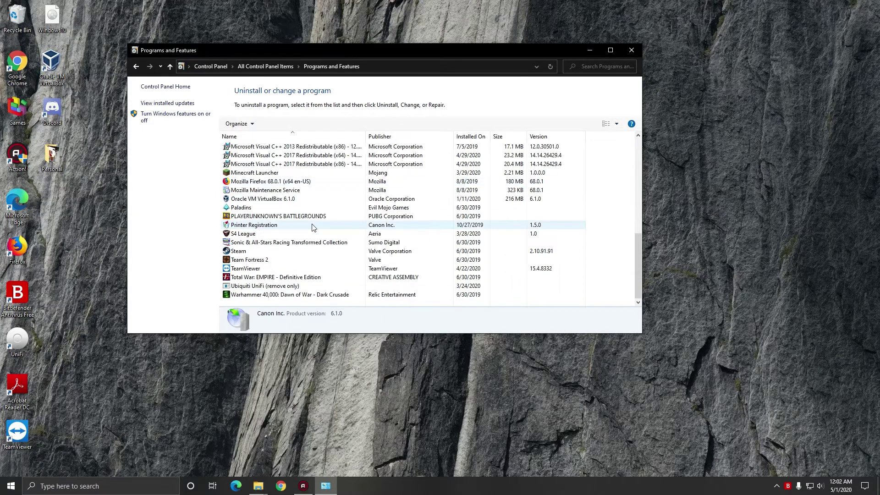
pyautogui.scroll(10, 312, 228)
# Open Windows Settings and go to the Apps & features page
pyautogui.press('super')
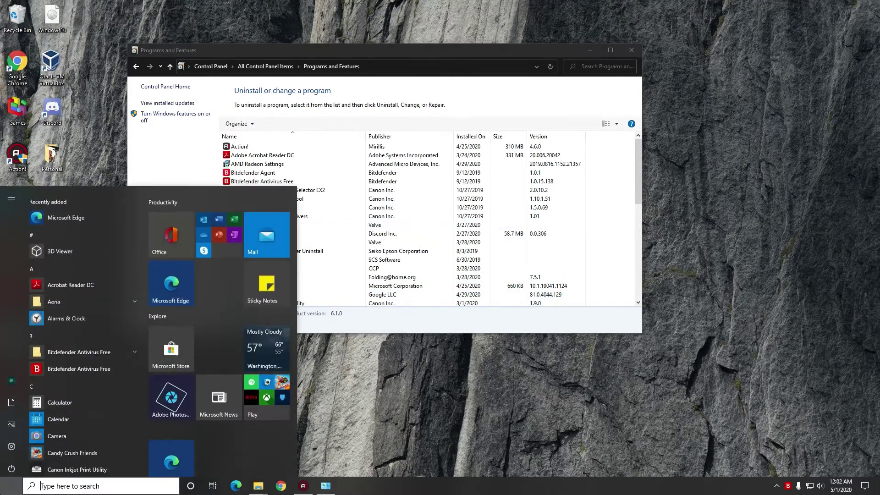
pyautogui.moveTo(13, 454)
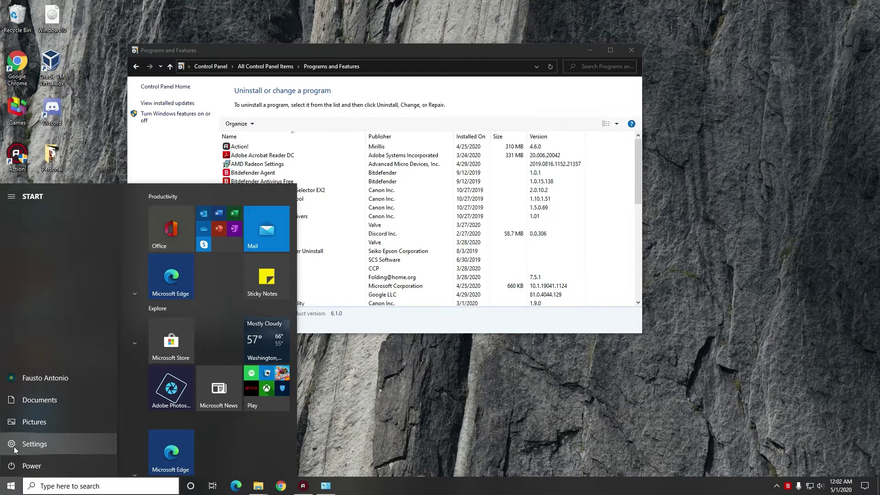
pyautogui.click(51, 479)
pyautogui.write('se')
pyautogui.click(55, 240)
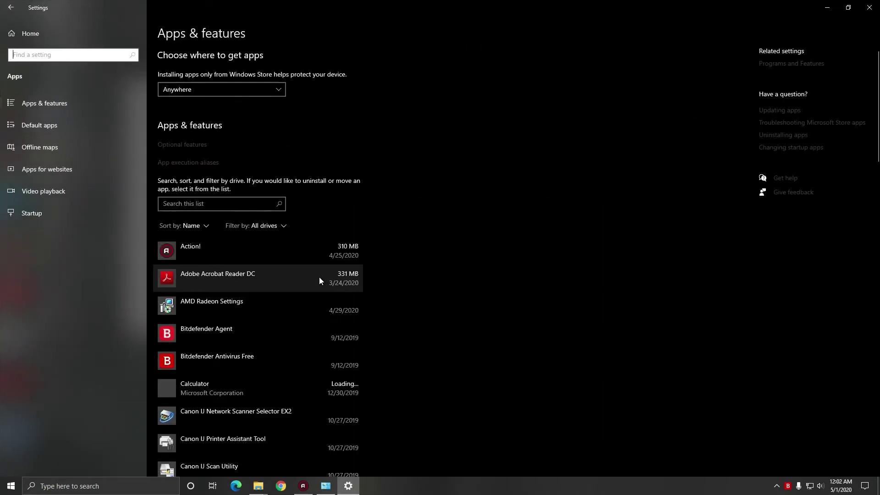
# Compare the app list in Settings with the list of installed programs in Programs and Features
pyautogui.scroll(-5, 319, 280)
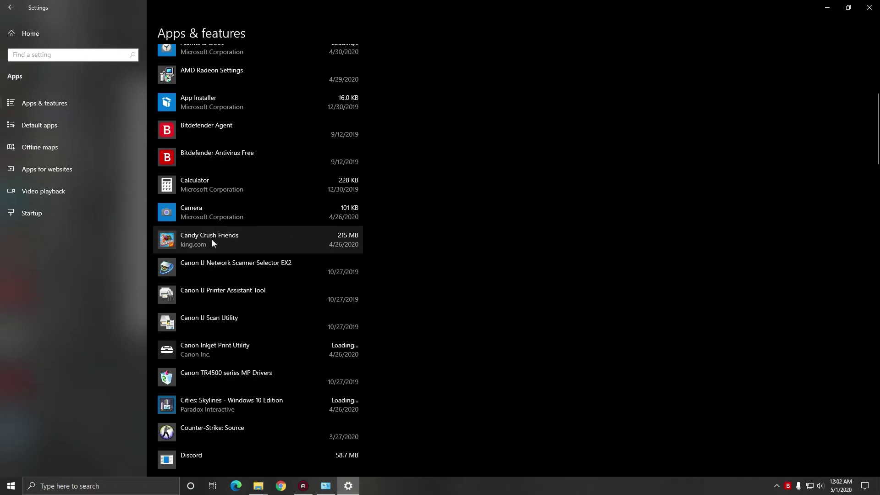
pyautogui.click(326, 486)
pyautogui.scroll(-3, 302, 243)
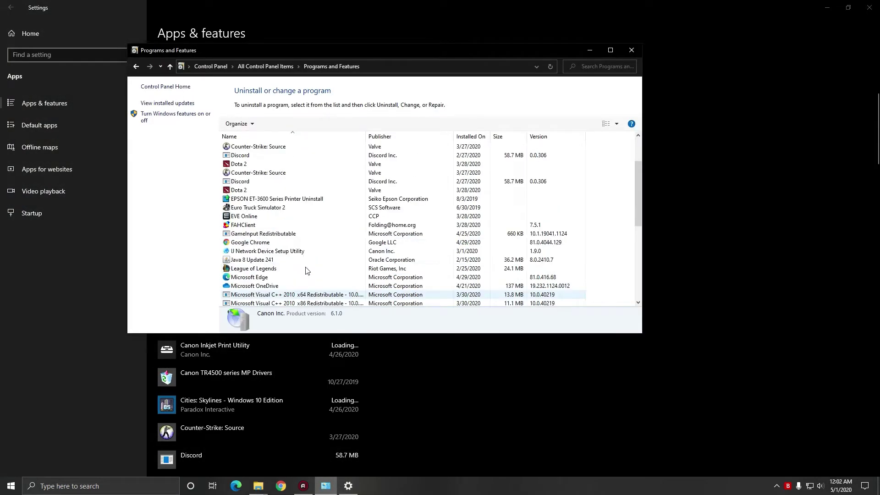
pyautogui.scroll(3, 293, 220)
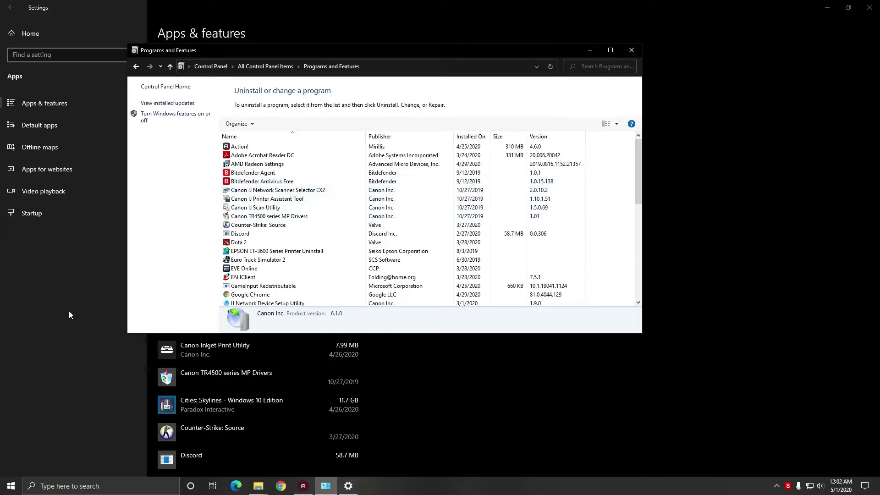
pyautogui.click(68, 330)
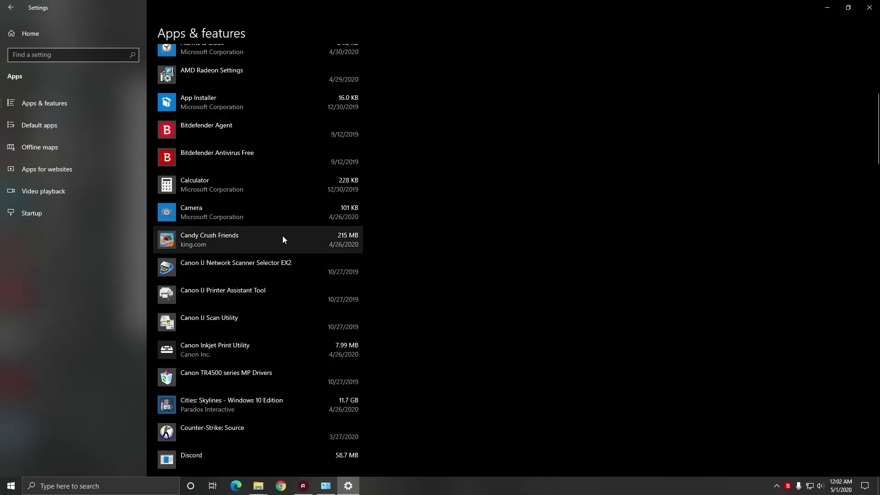
pyautogui.scroll(-6, 284, 246)
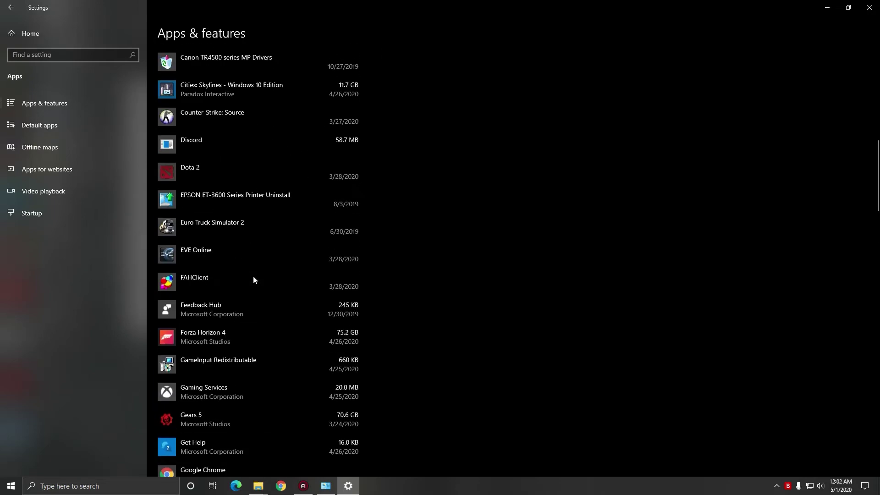
pyautogui.scroll(1, 254, 277)
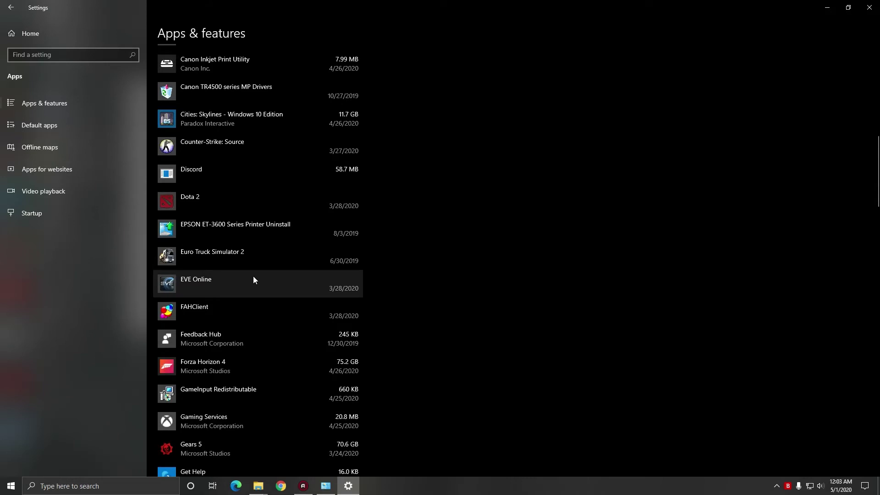
pyautogui.click(326, 486)
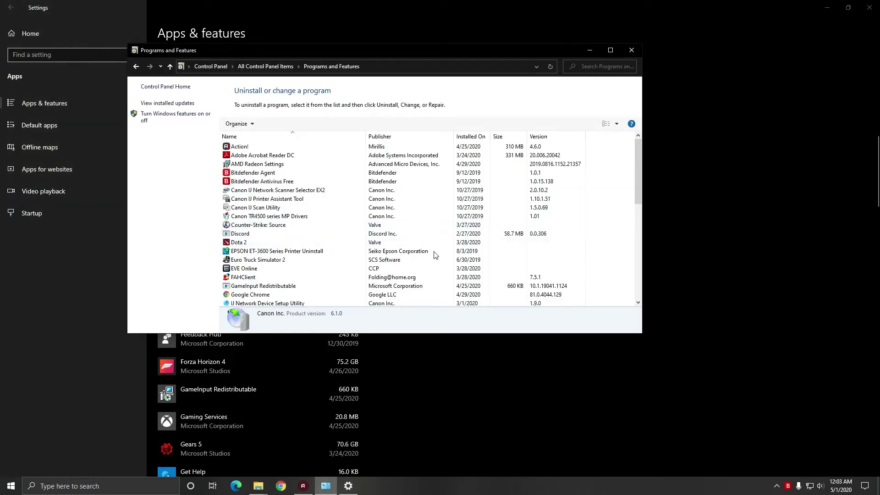
pyautogui.click(104, 309)
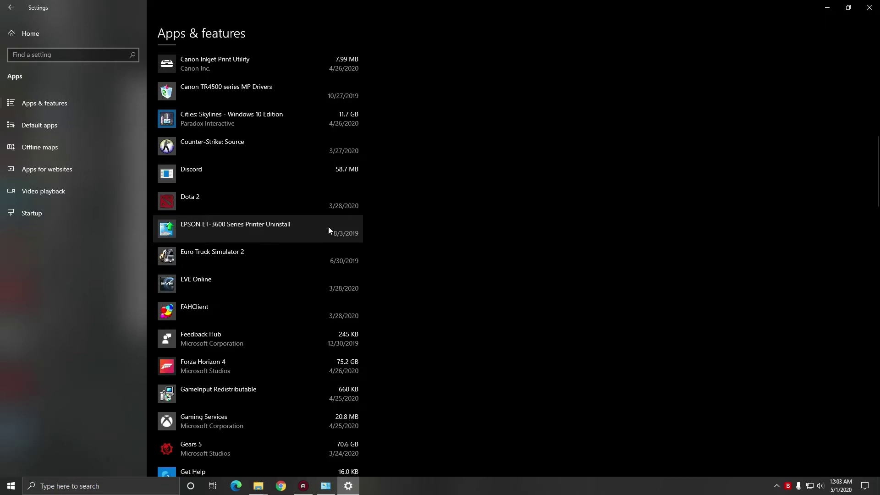
# Show the desktop, inspect the file location of the Firefox shortcut and close the folder
pyautogui.click(878, 490)
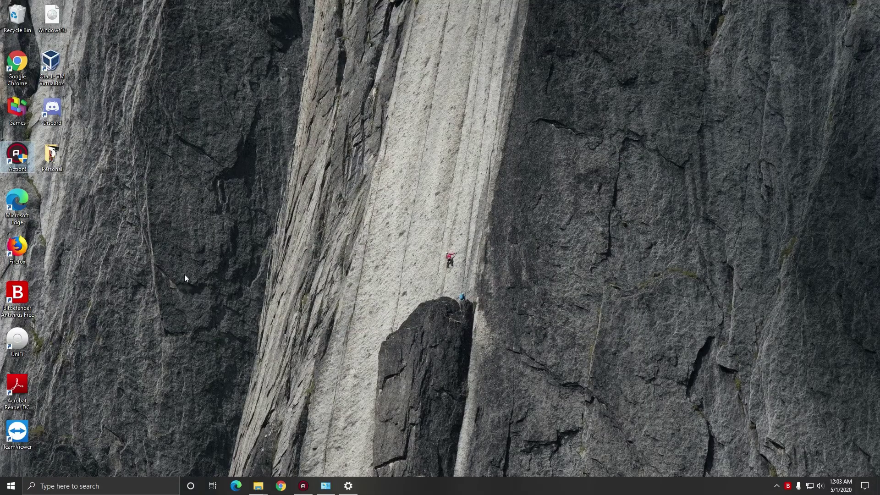
pyautogui.rightClick(22, 255)
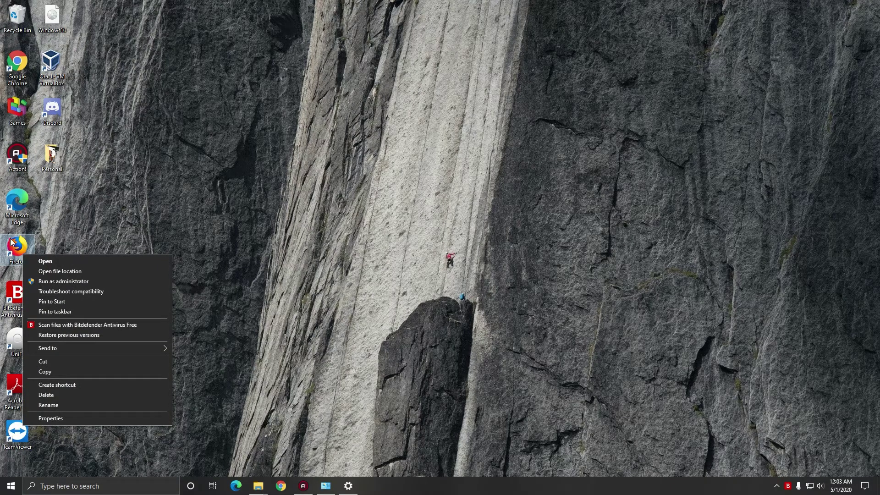
pyautogui.click(56, 272)
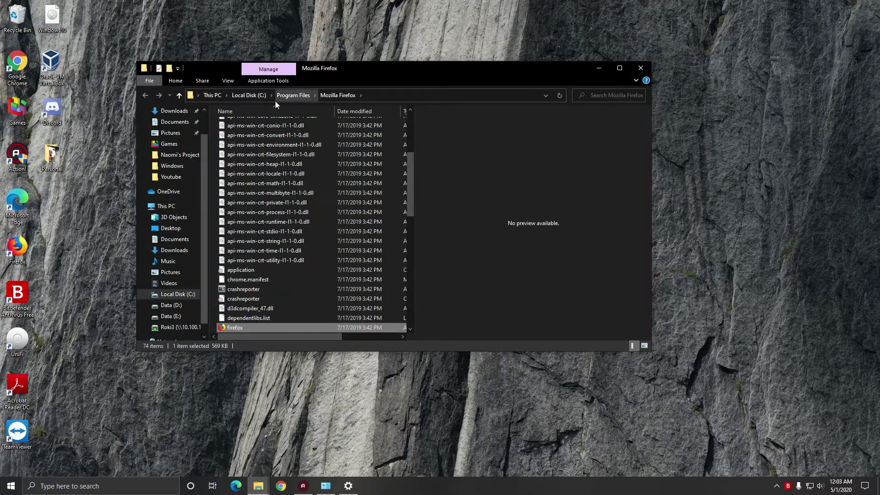
pyautogui.scroll(-4, 320, 239)
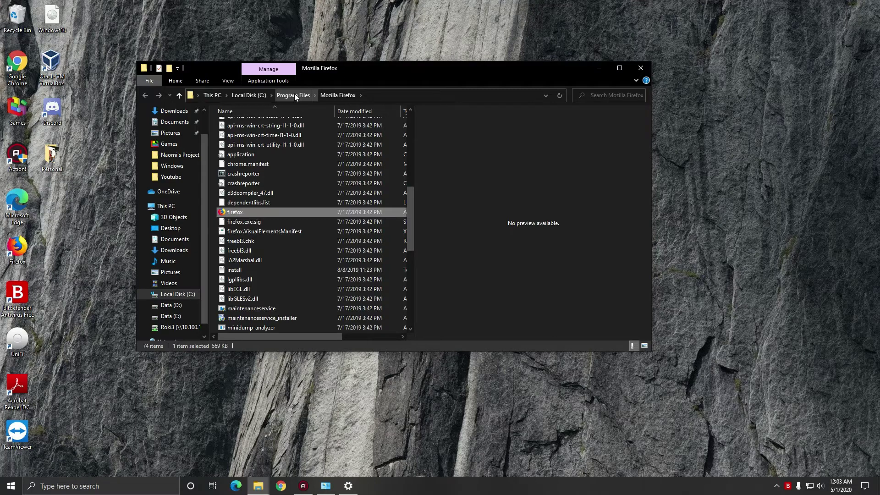
pyautogui.click(643, 66)
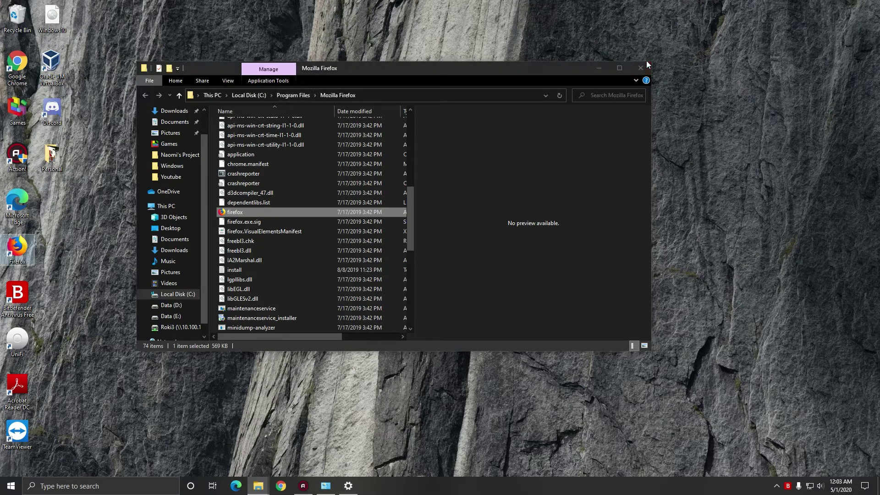
pyautogui.click(640, 68)
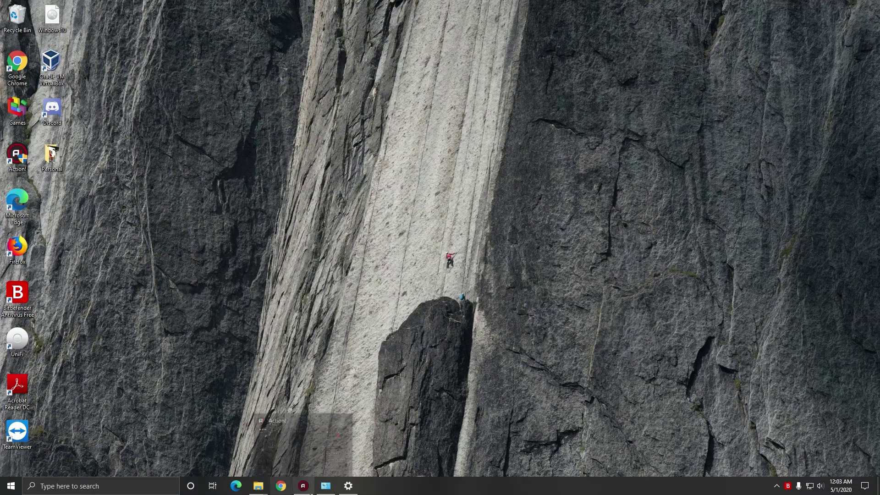
# Return to Apps & features in Settings and uninstall Candy Crush Friends
pyautogui.click(348, 486)
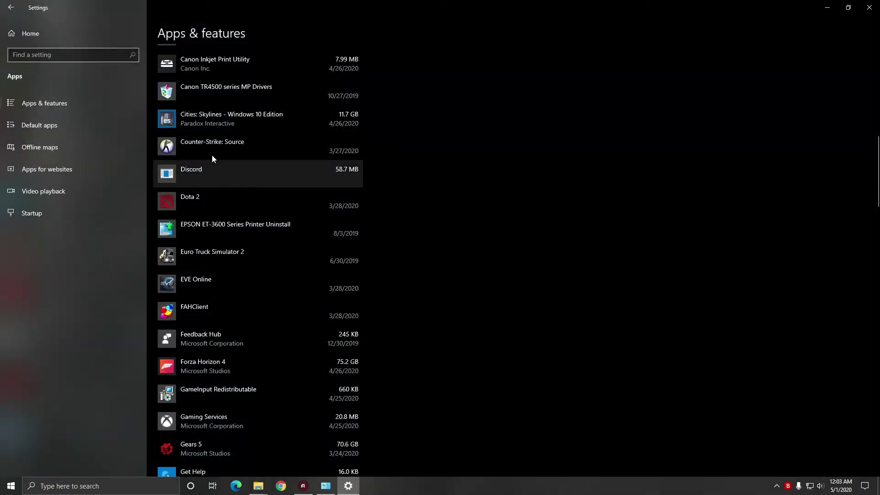
pyautogui.scroll(6, 213, 158)
pyautogui.scroll(3, 243, 233)
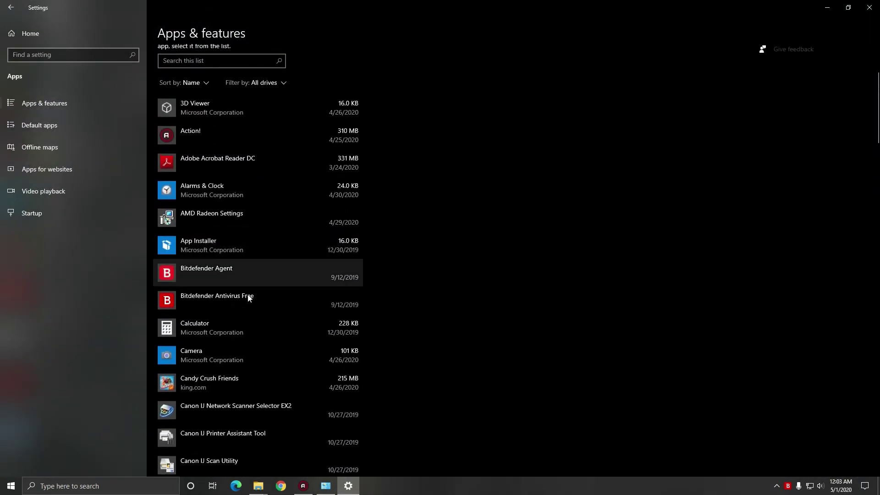
pyautogui.click(212, 376)
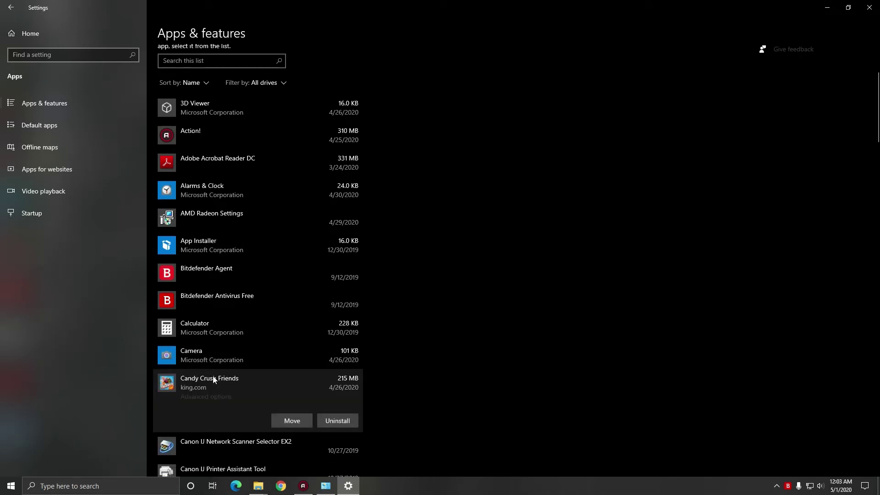
pyautogui.click(348, 420)
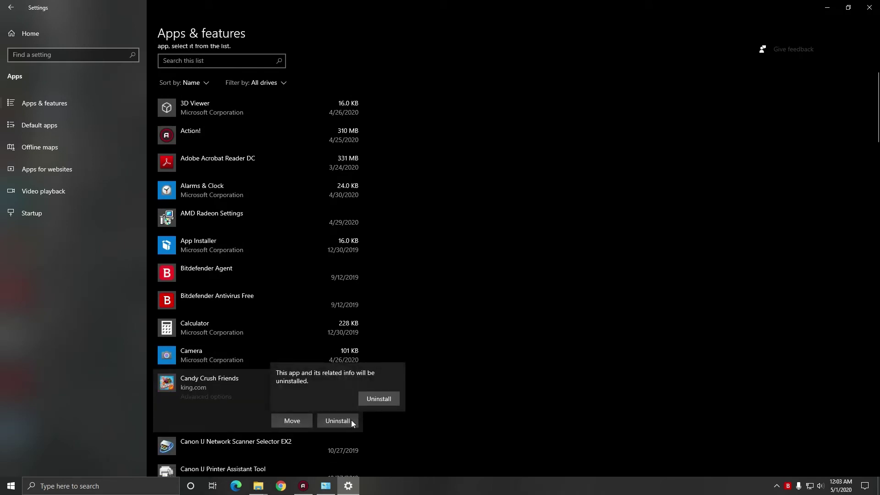
pyautogui.click(379, 397)
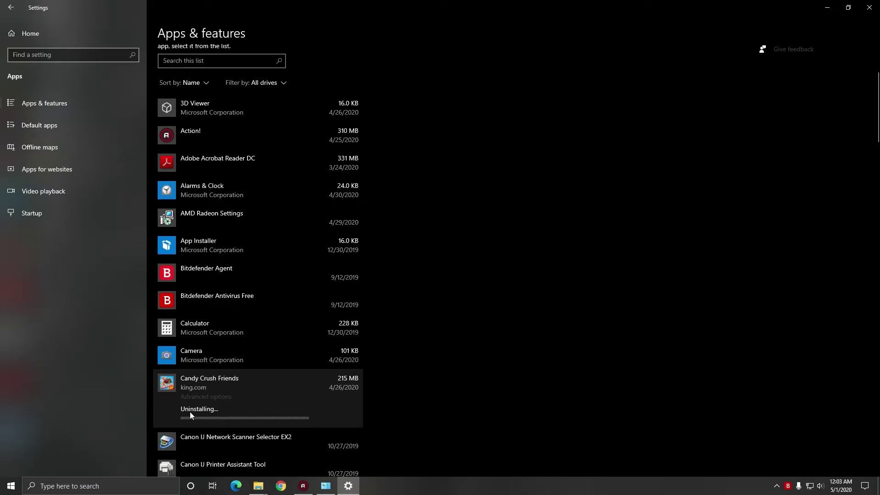